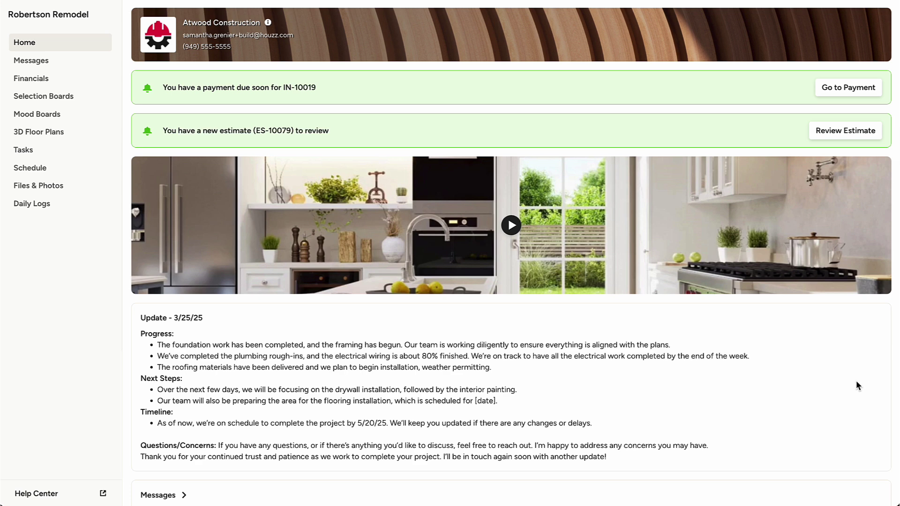
scroll(857, 381, "down", 3)
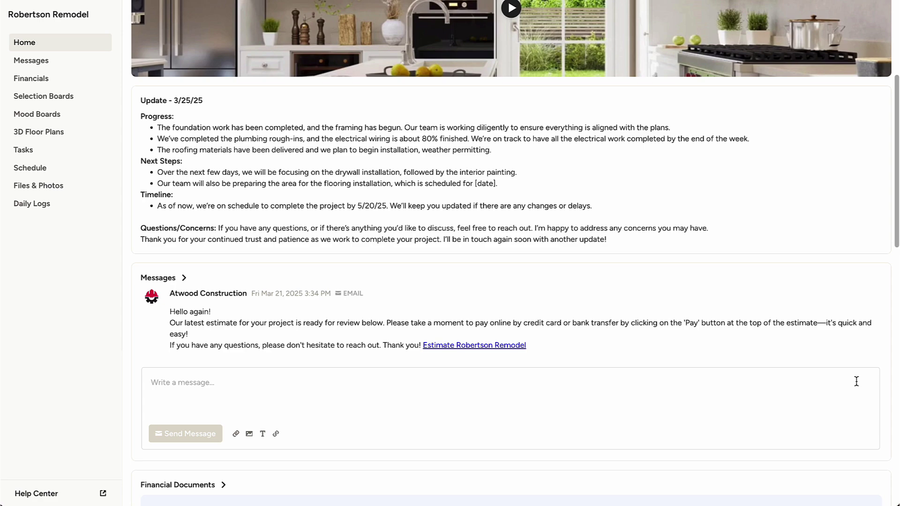
scroll(856, 382, "down", 1)
scroll(856, 382, "down", 2)
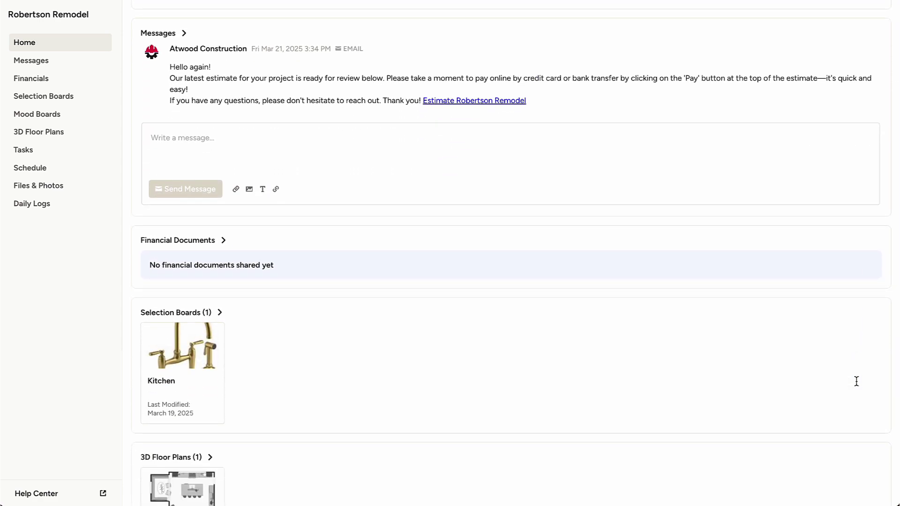
scroll(857, 381, "up", 1)
scroll(856, 381, "up", 6)
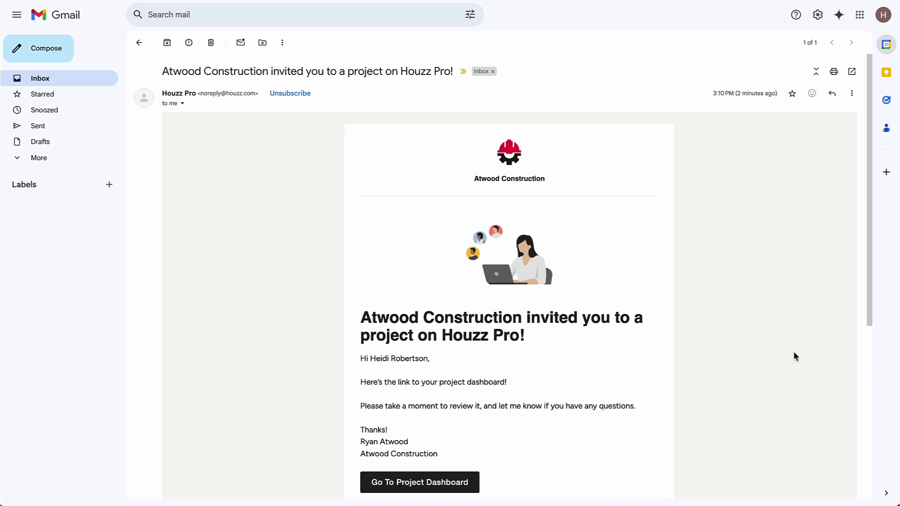
scroll(794, 357, "down", 2)
scroll(793, 356, "down", 1)
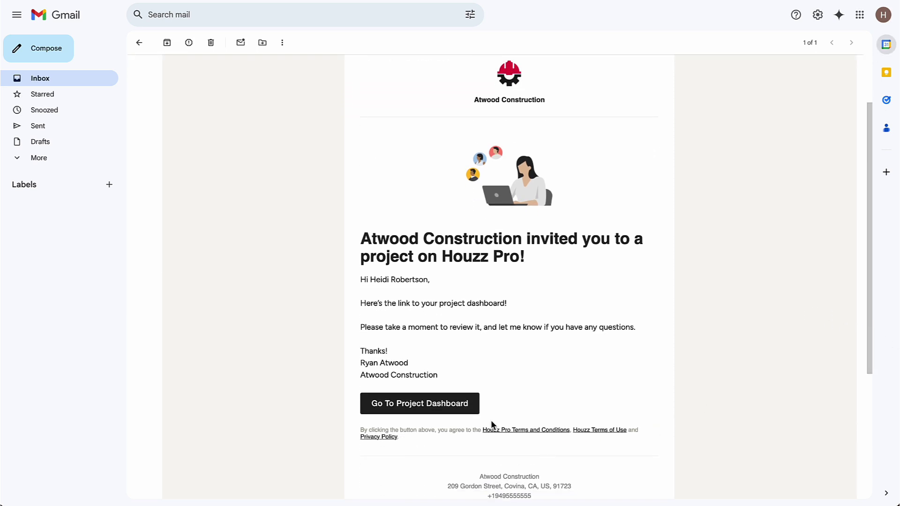
Go to the project dashboard from the invitation and request a verification code by email.
left_click(475, 409)
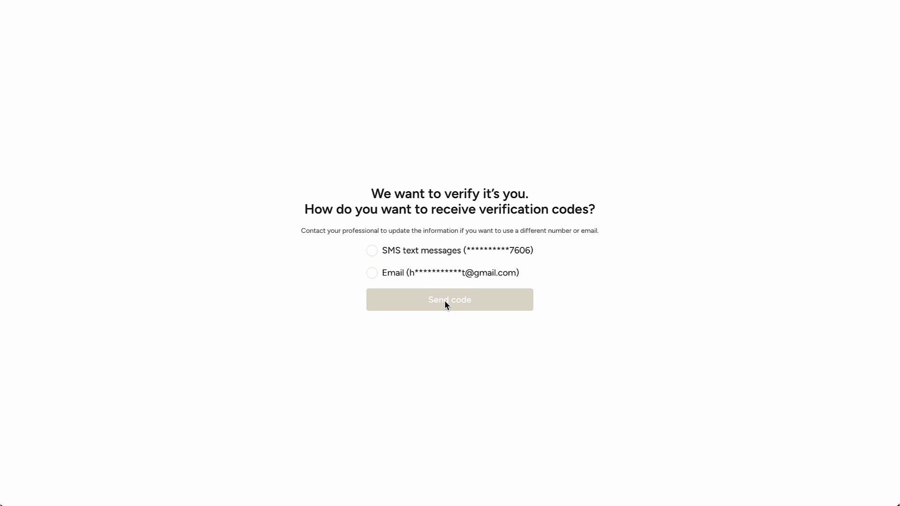
left_click(371, 273)
left_click(388, 300)
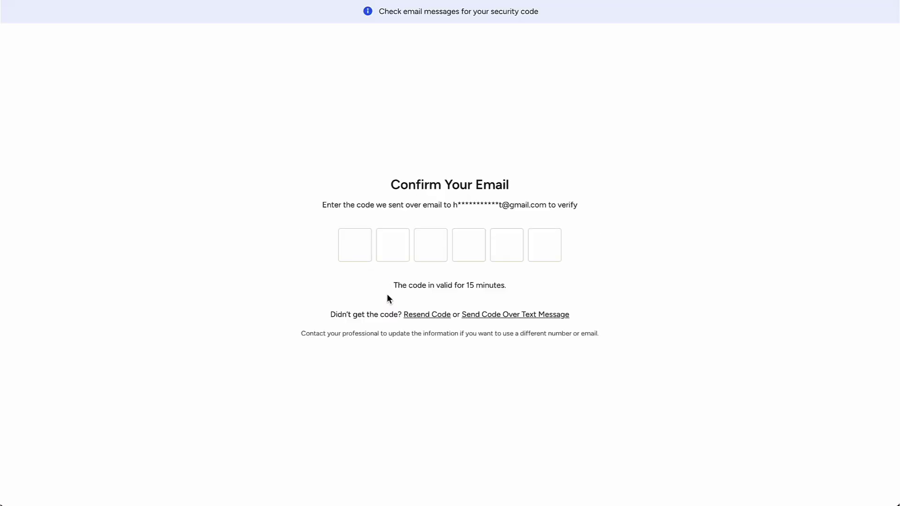
key("ctrl+shift+Tab")
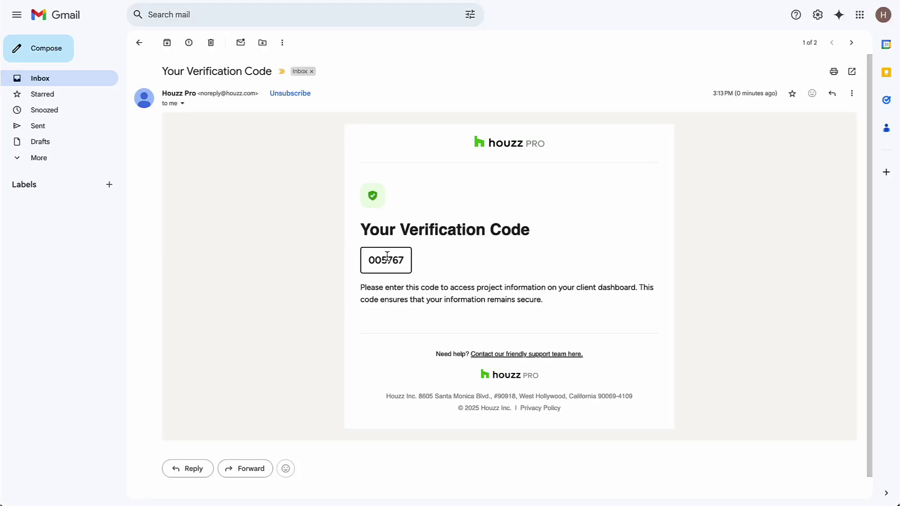
double_click(391, 260)
key("ctrl+Tab")
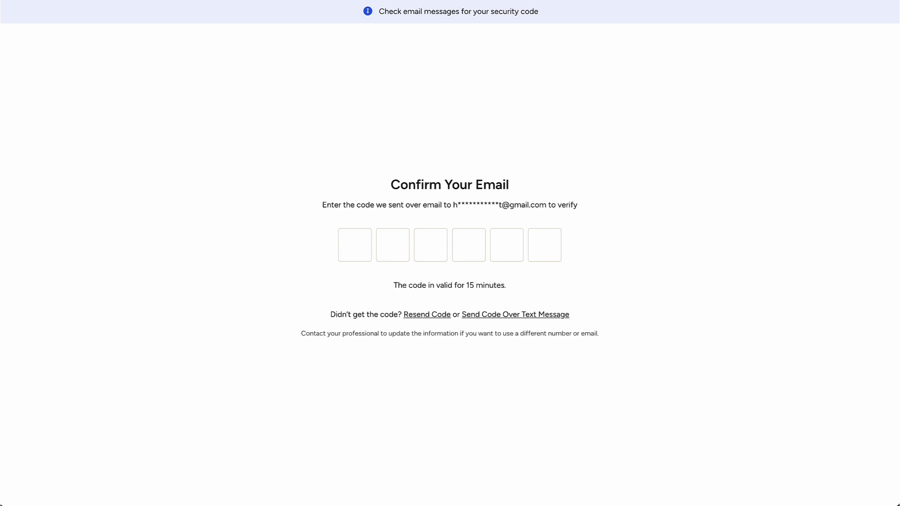
left_click(353, 235)
key("ctrl+v")
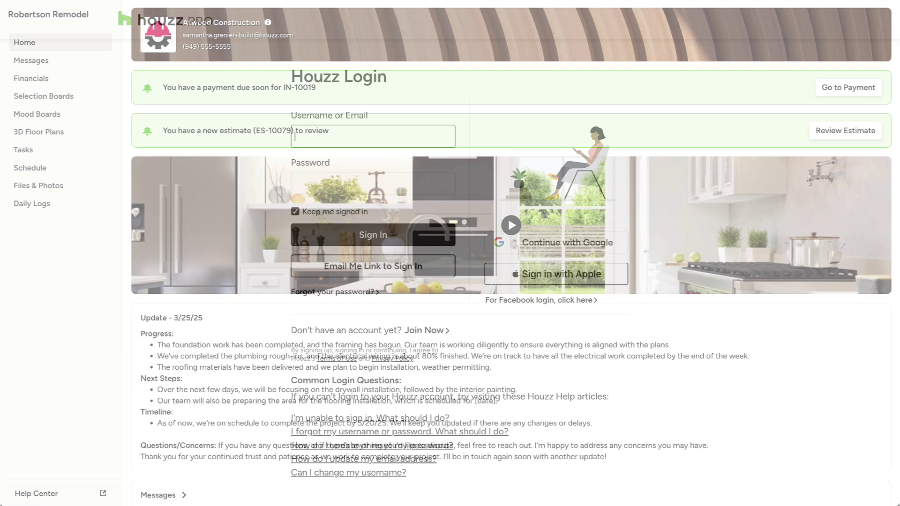
scroll(857, 380, "down", 2)
scroll(856, 381, "down", 2)
scroll(855, 380, "down", 2)
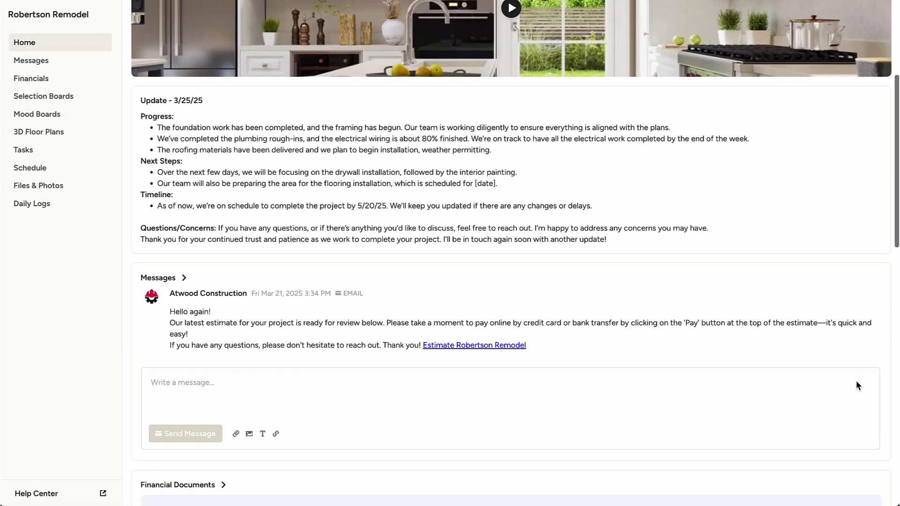
scroll(855, 380, "down", 3)
scroll(856, 380, "down", 3)
scroll(857, 381, "down", 1)
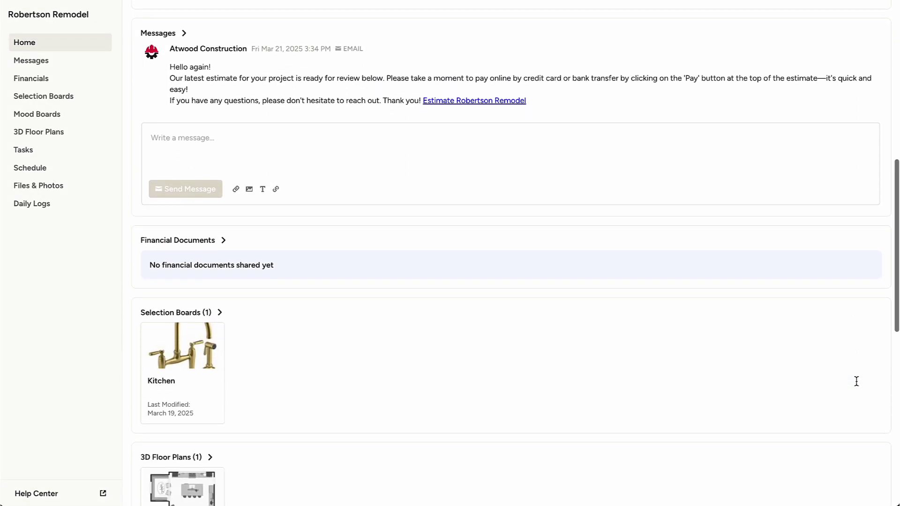
scroll(856, 381, "up", 3)
scroll(855, 380, "up", 5)
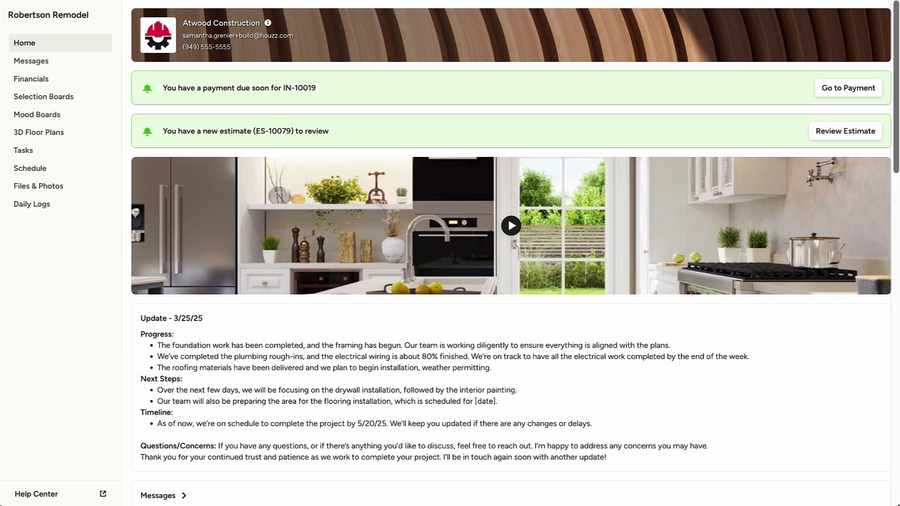
scroll(856, 386, "down", 1)
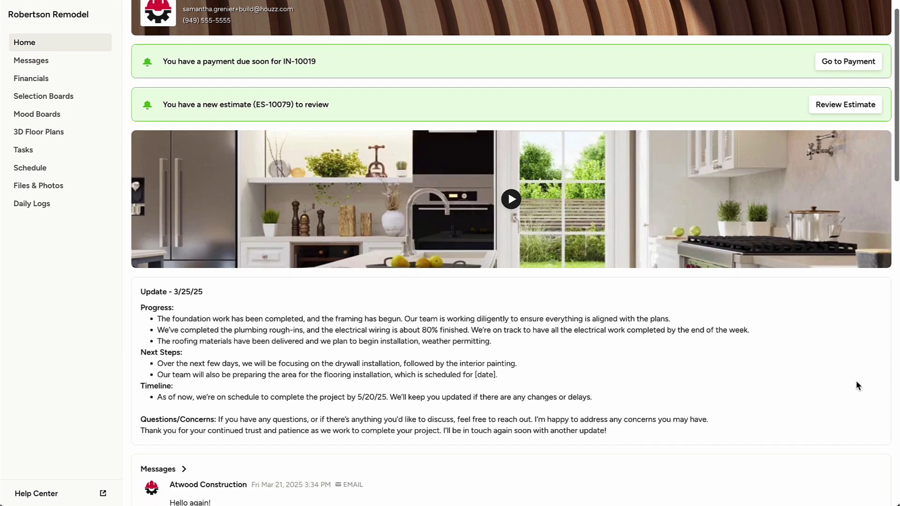
scroll(855, 386, "down", 3)
scroll(856, 386, "down", 2)
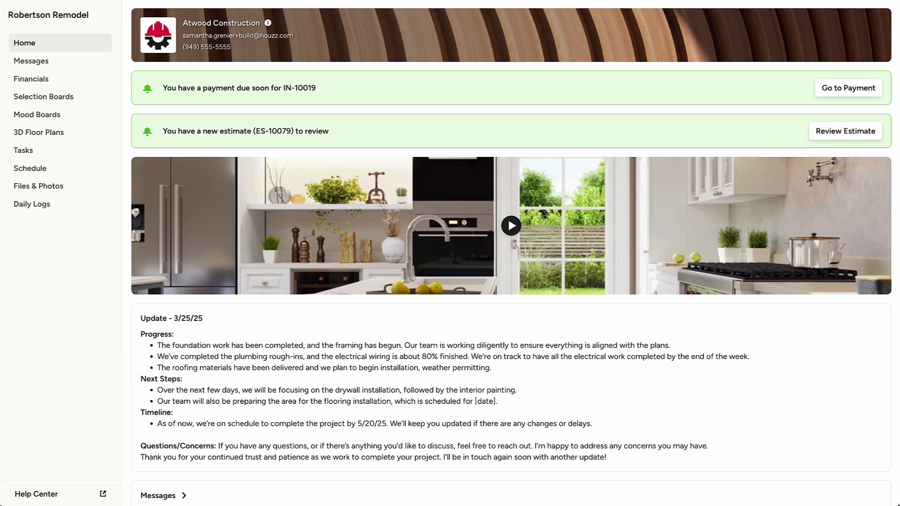
left_click(63, 65)
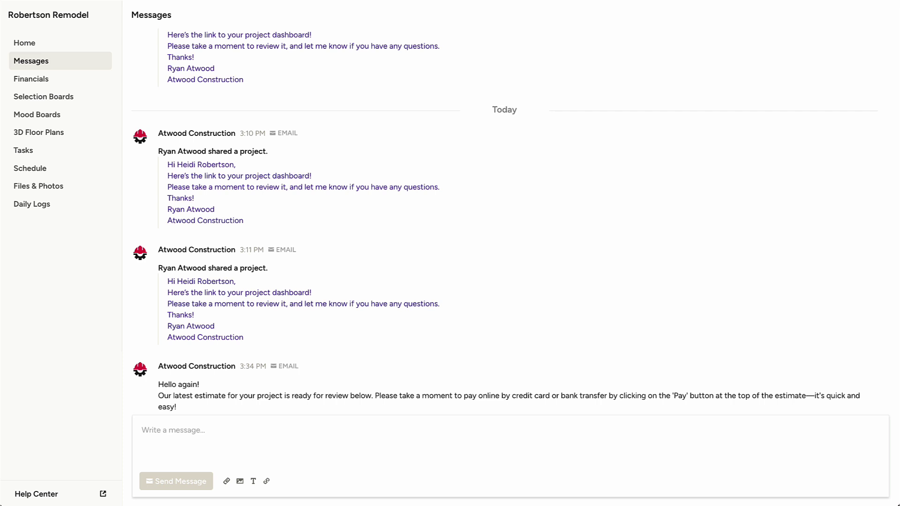
left_click(55, 82)
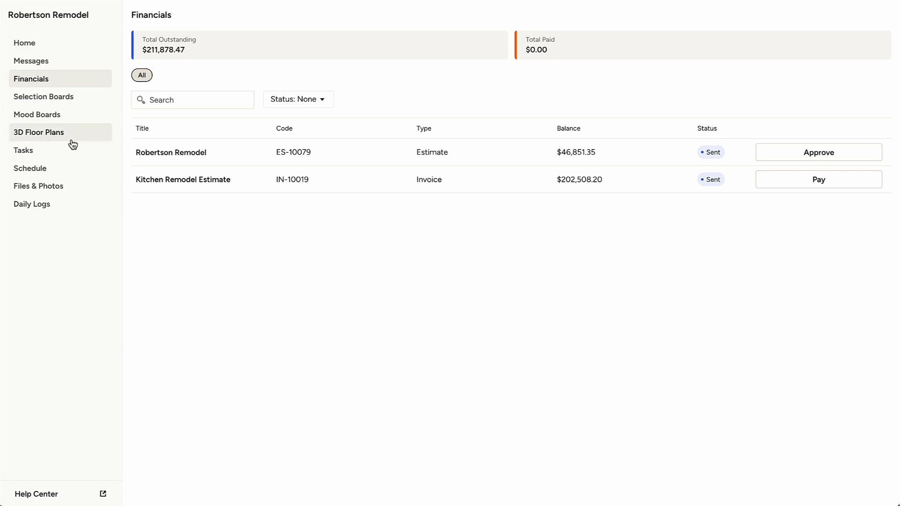
left_click(166, 151)
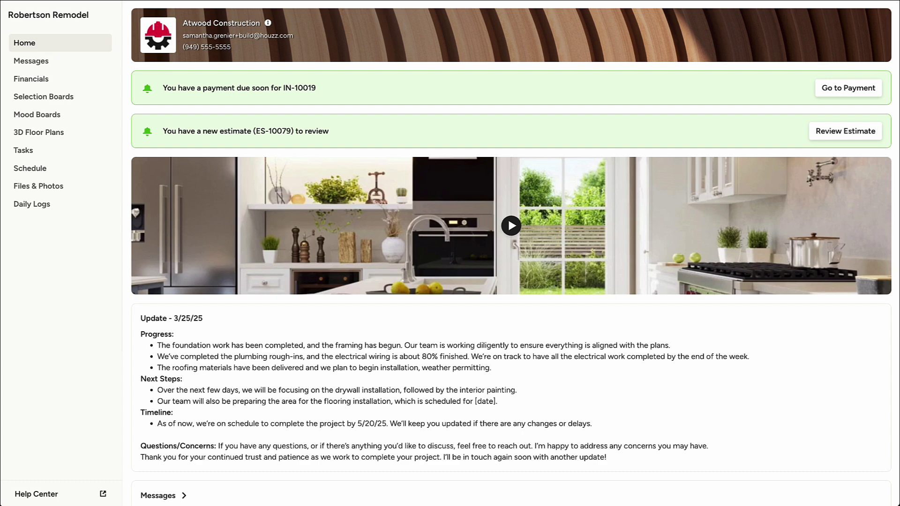
Open the project schedule as a monthly calendar and check the timeline scale options.
left_click(87, 173)
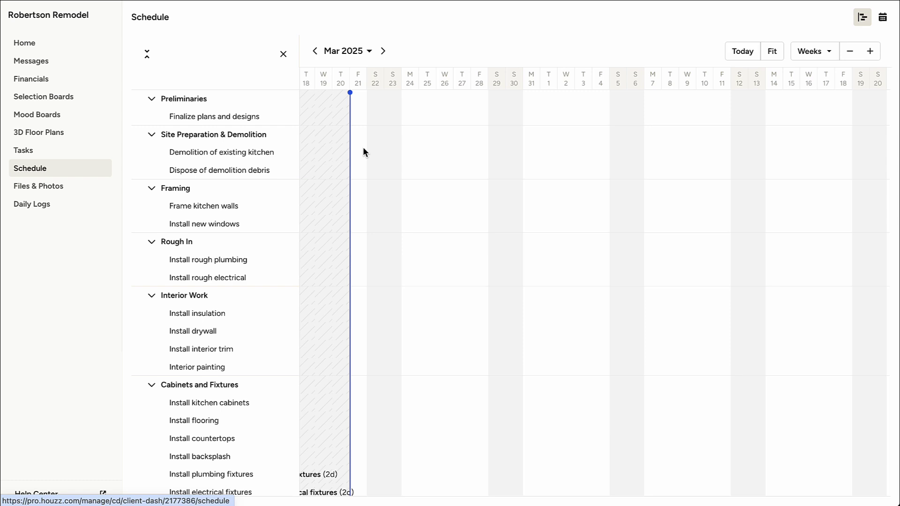
left_click(884, 19)
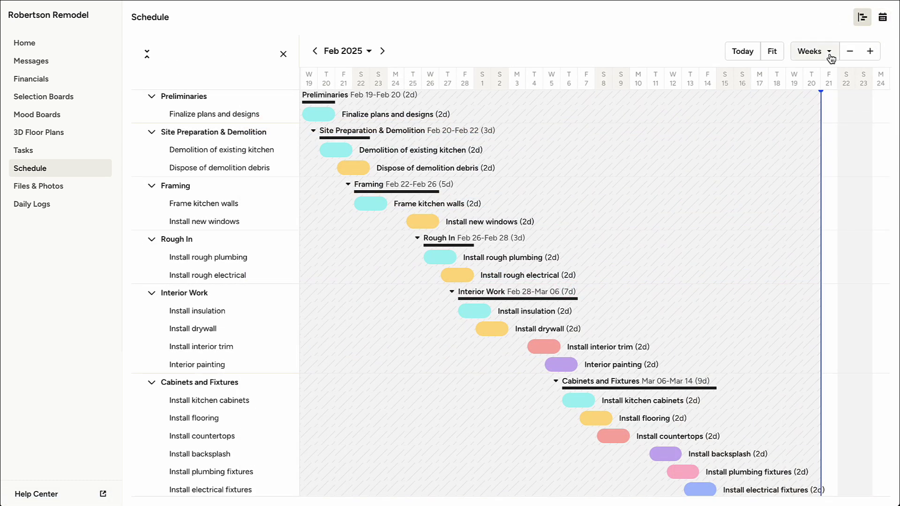
left_click(830, 56)
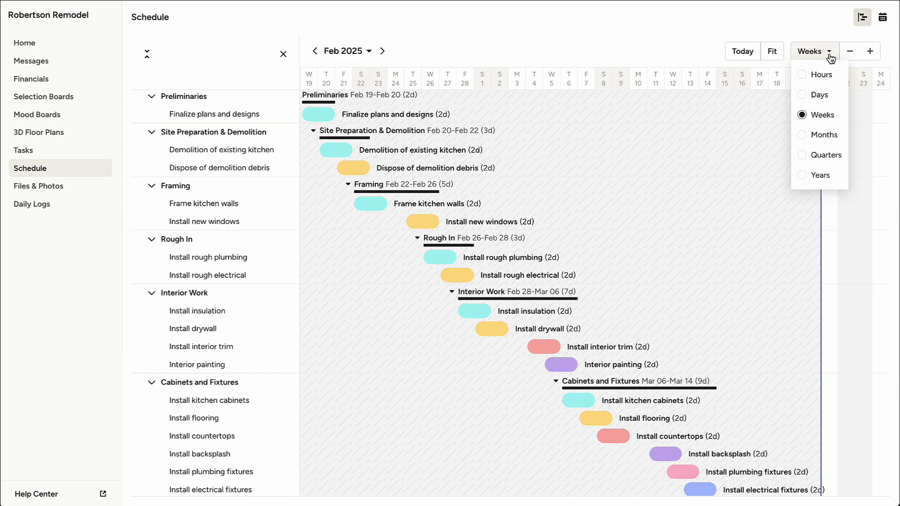
left_click(831, 56)
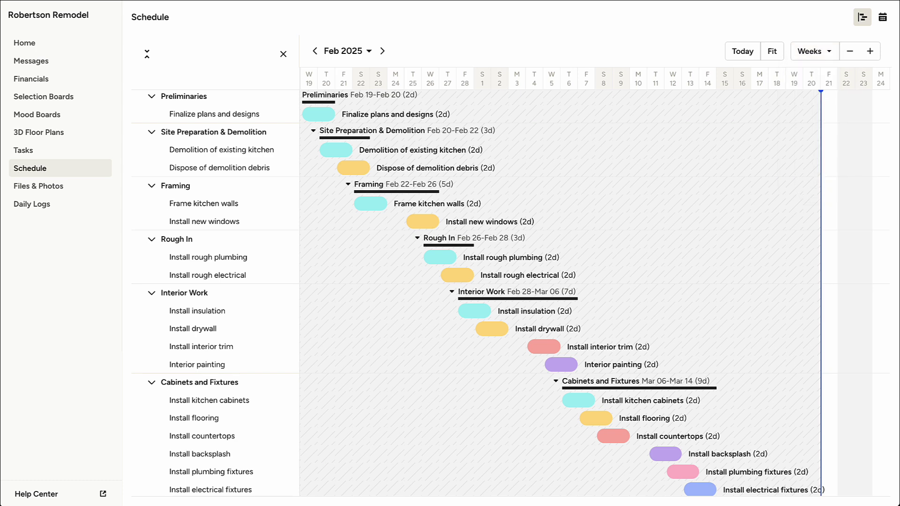
Collapse the Site Preparation & Demolition and Framing groups, then go to Tasks.
left_click(154, 135)
left_click(156, 151)
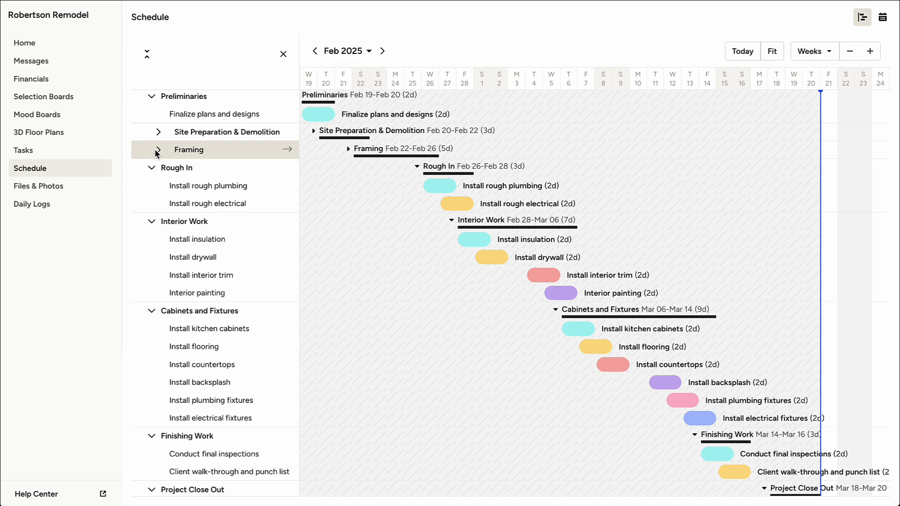
left_click(79, 155)
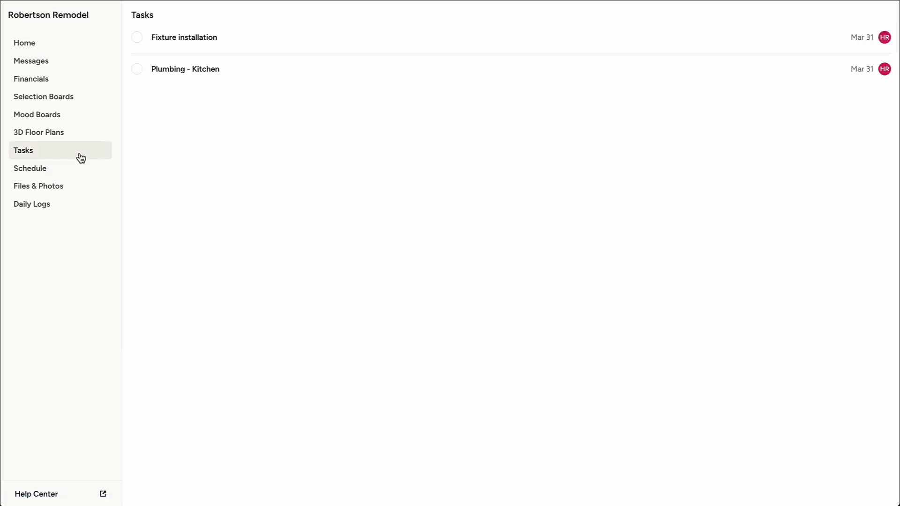
Check off the Plumbing - Kitchen task in the Robertson Remodel task list.
left_click(140, 72)
In Files & Photos, view the Takeoffs > Marked up plans > Export-1 PDF, then go back.
left_click(91, 185)
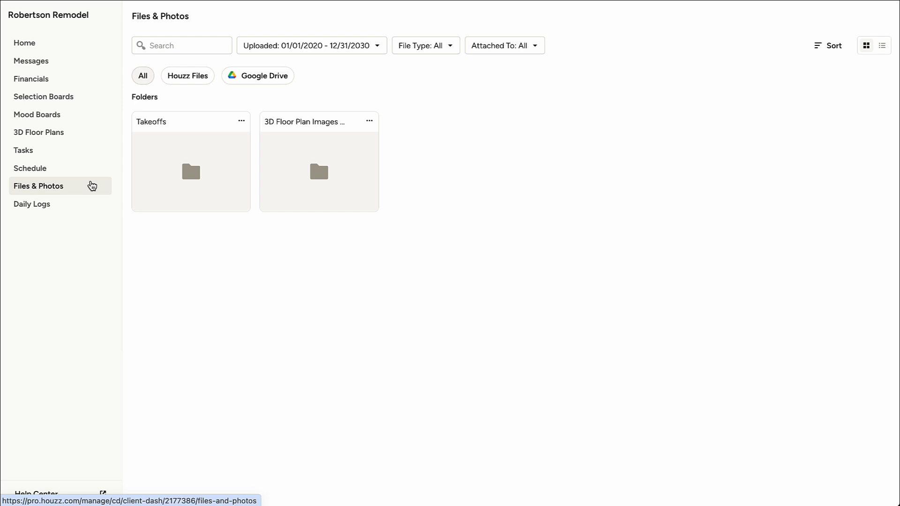
left_click(241, 121)
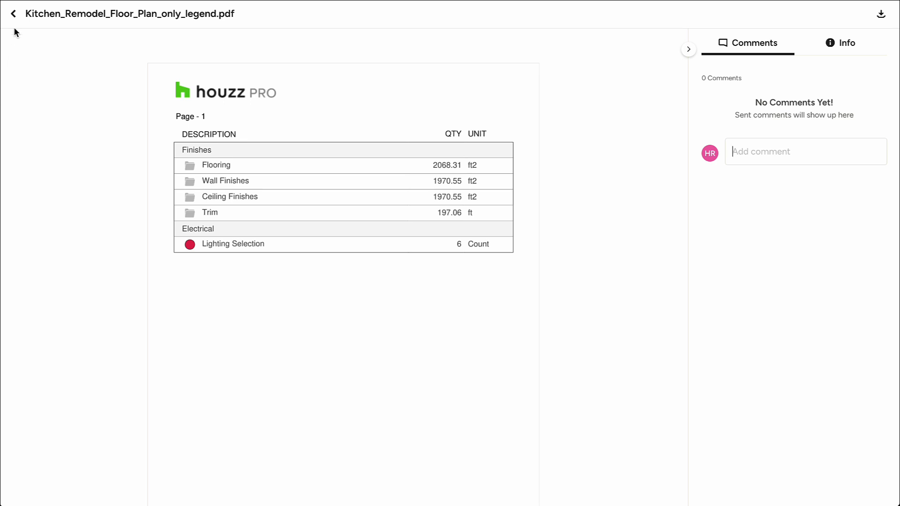
left_click(13, 13)
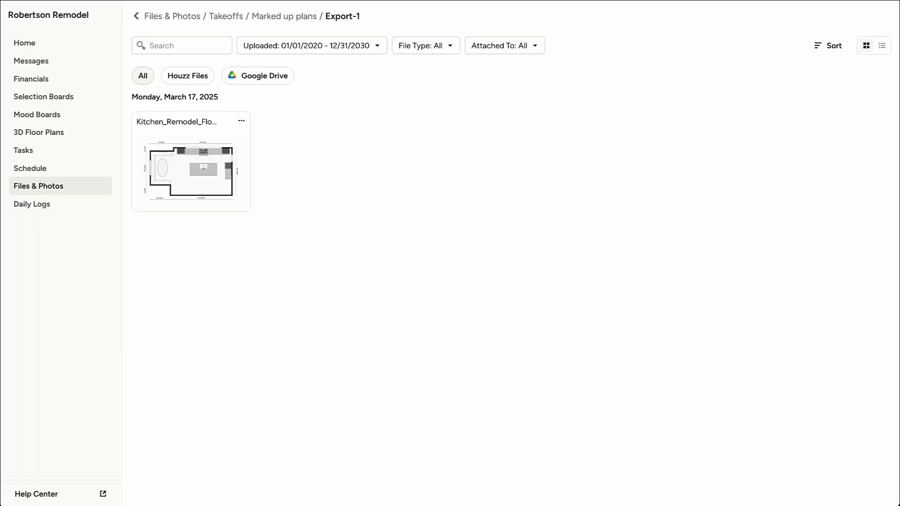
Open the Mar 12, 2025 daily log and briefly view its comments panel.
left_click(71, 206)
left_click(450, 63)
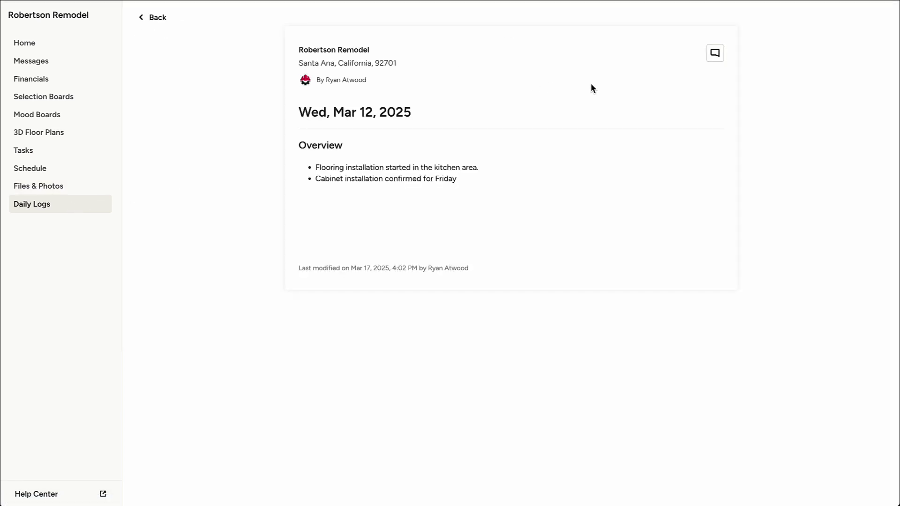
left_click(719, 59)
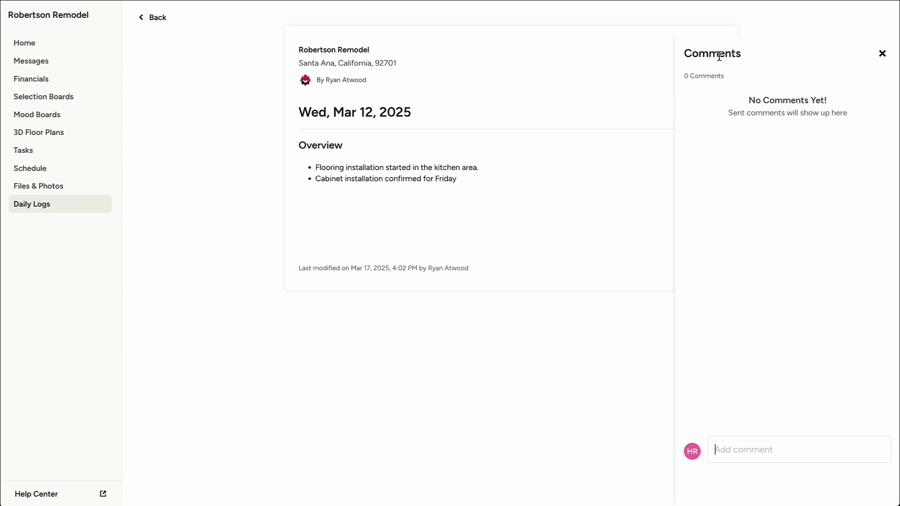
left_click(882, 55)
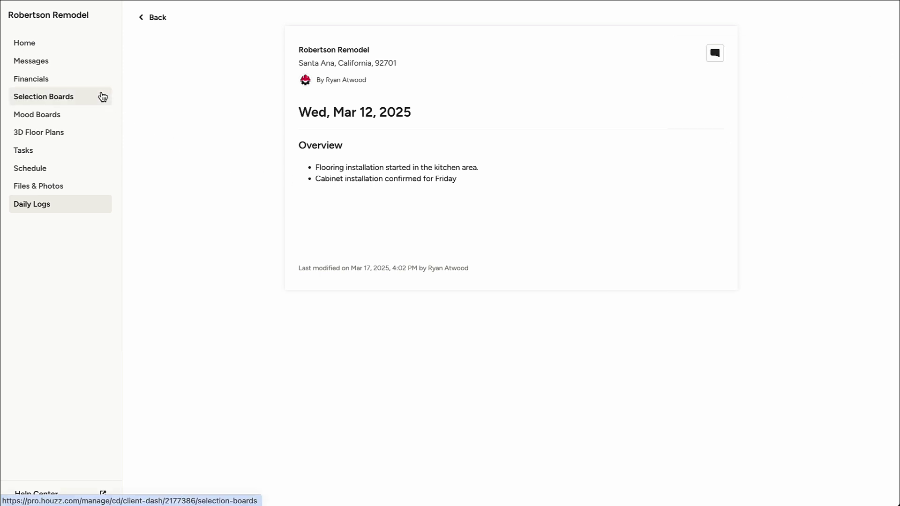
Open the Kitchen selection board, page to the mood board's second slide, and approve it.
left_click(103, 97)
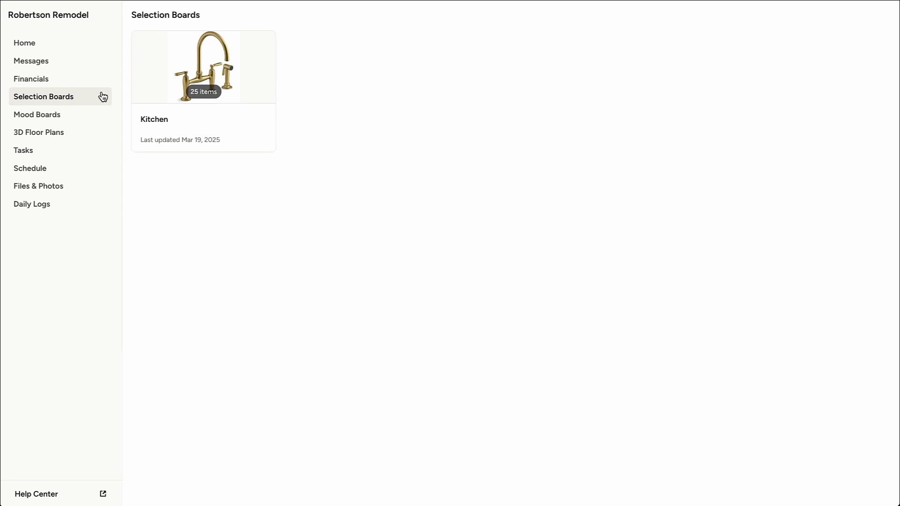
left_click(181, 120)
scroll(852, 186, "down", 1)
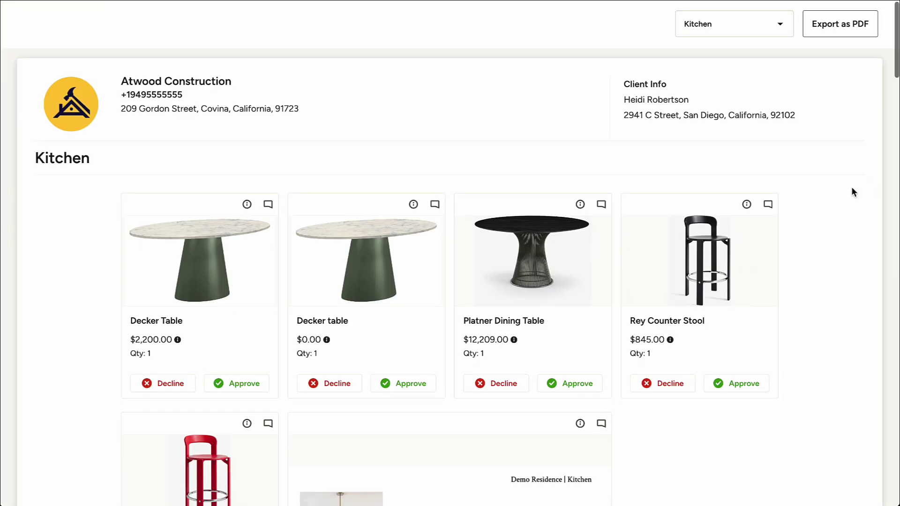
scroll(851, 186, "down", 2)
scroll(852, 186, "down", 1)
scroll(852, 186, "down", 1)
scroll(852, 186, "down", 2)
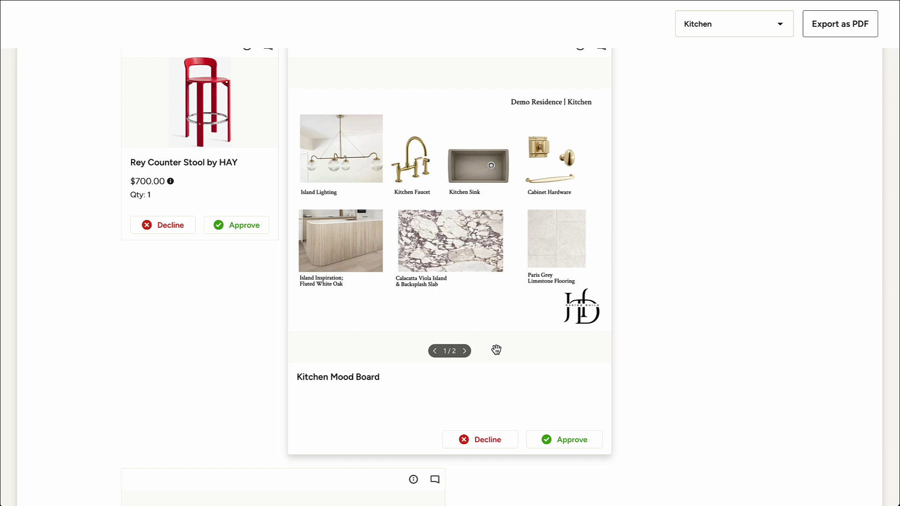
left_click(467, 358)
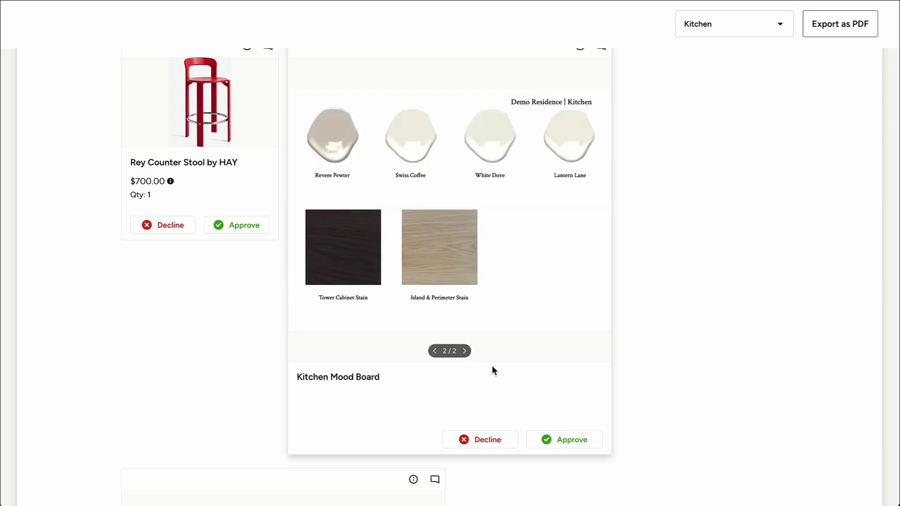
left_click(594, 440)
scroll(596, 441, "up", 2)
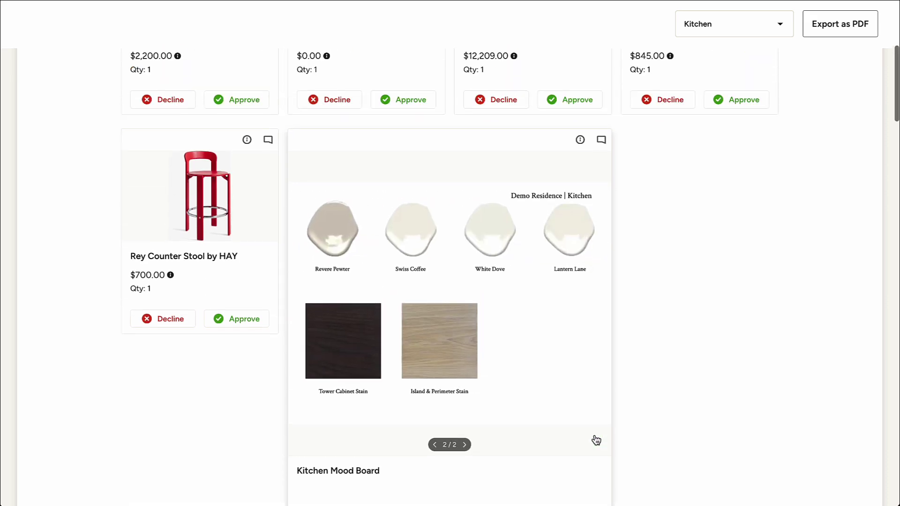
scroll(596, 440, "up", 4)
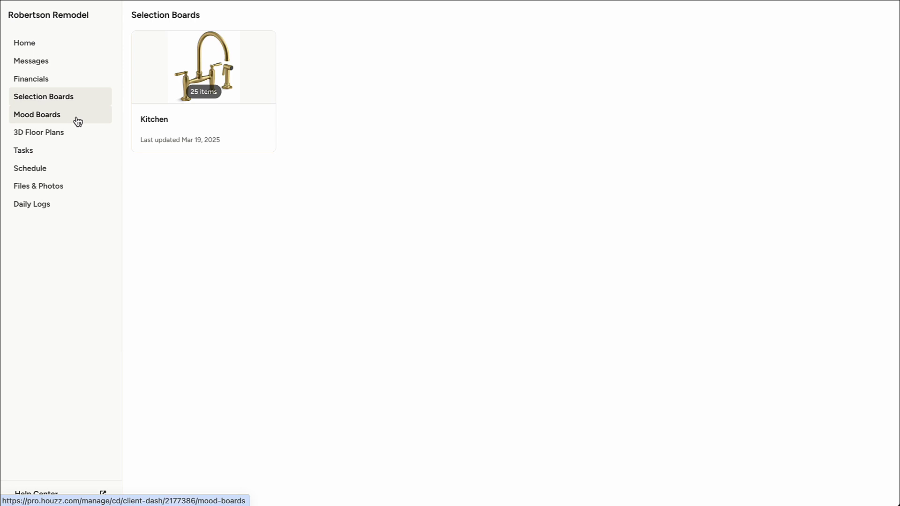
Open Mood Boards and view the Kitchen Mood Board card.
left_click(77, 122)
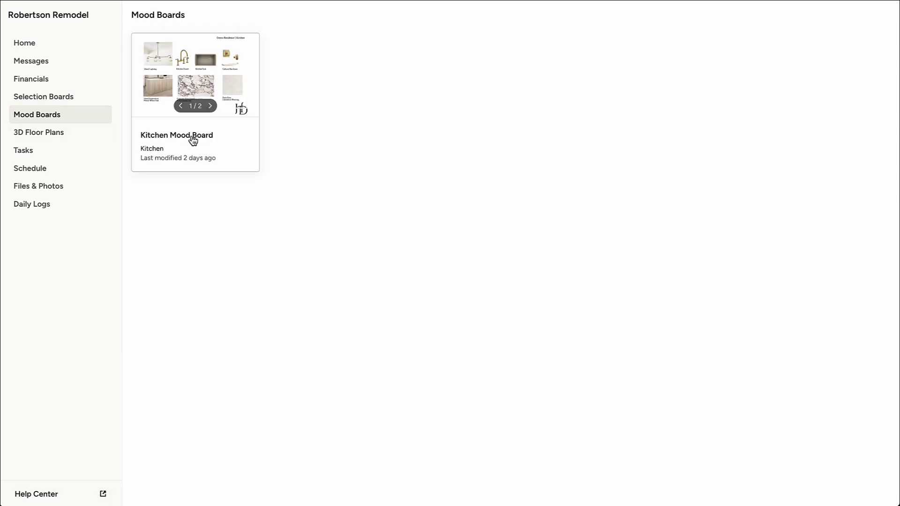
left_click(193, 140)
scroll(60, 226, "down", 3)
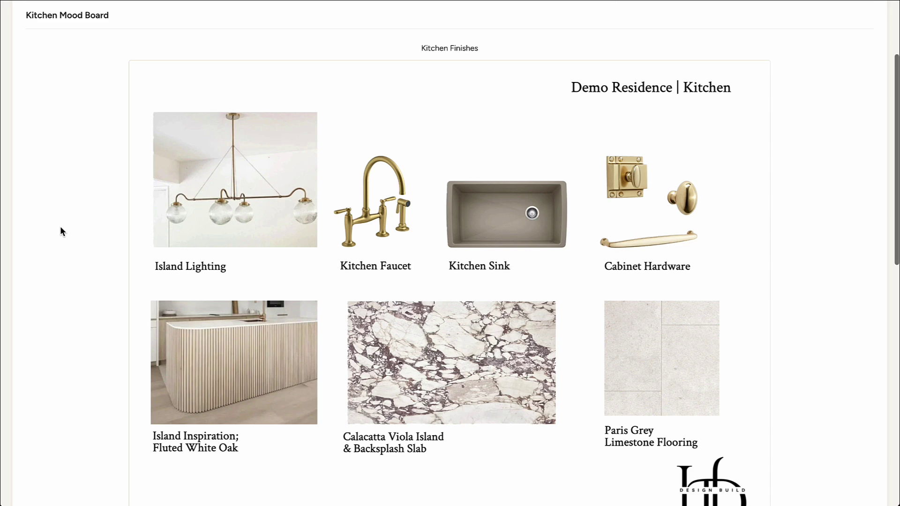
scroll(60, 231, "down", 2)
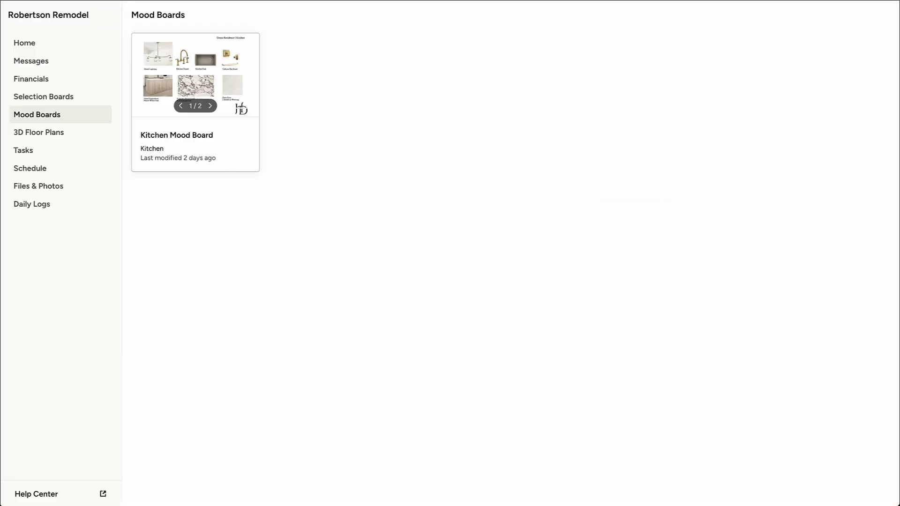
Open the Kitchen 3D floor plan and switch it to Dollhouse view.
left_click(87, 129)
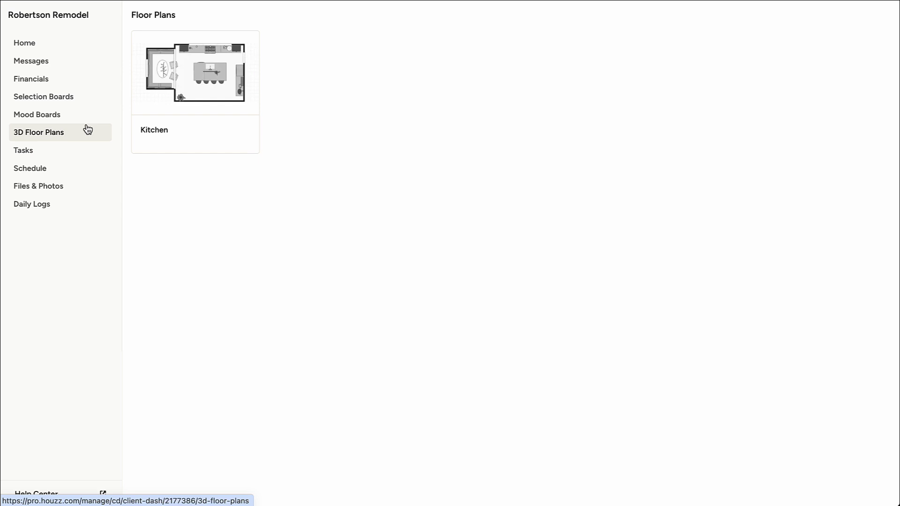
left_click(196, 131)
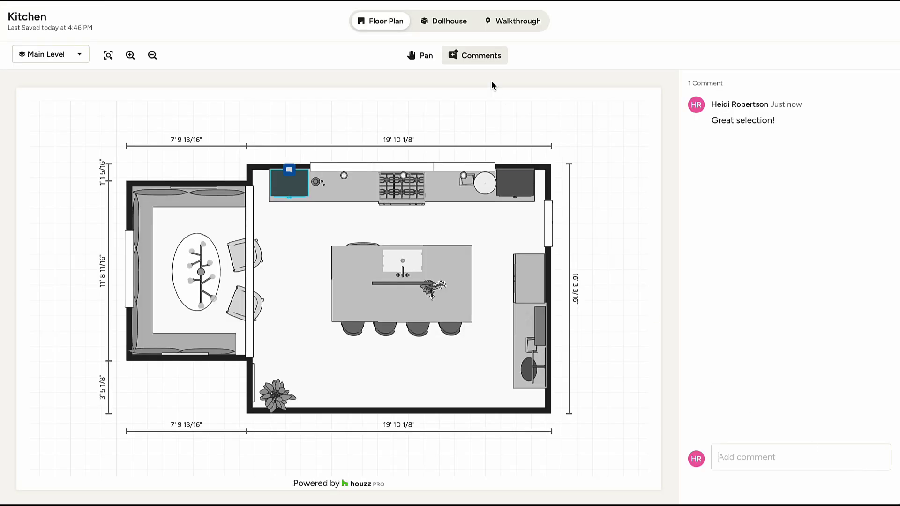
left_click(467, 23)
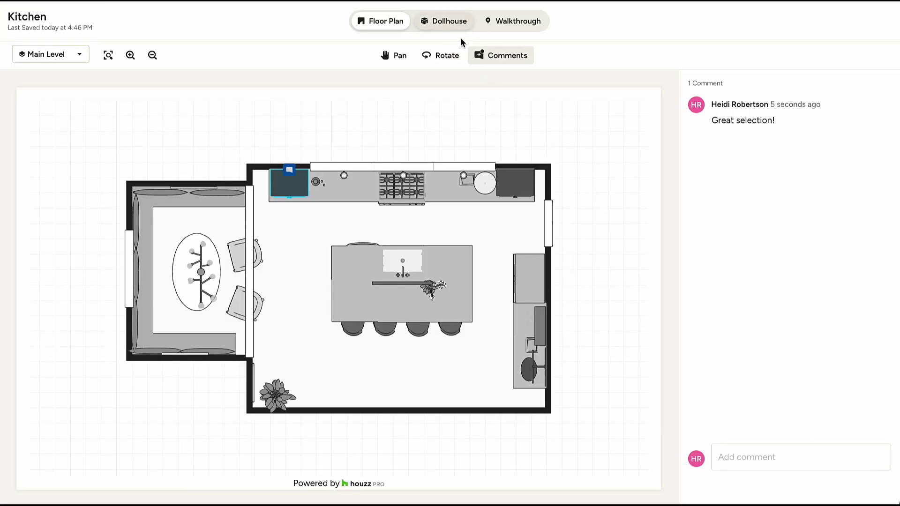